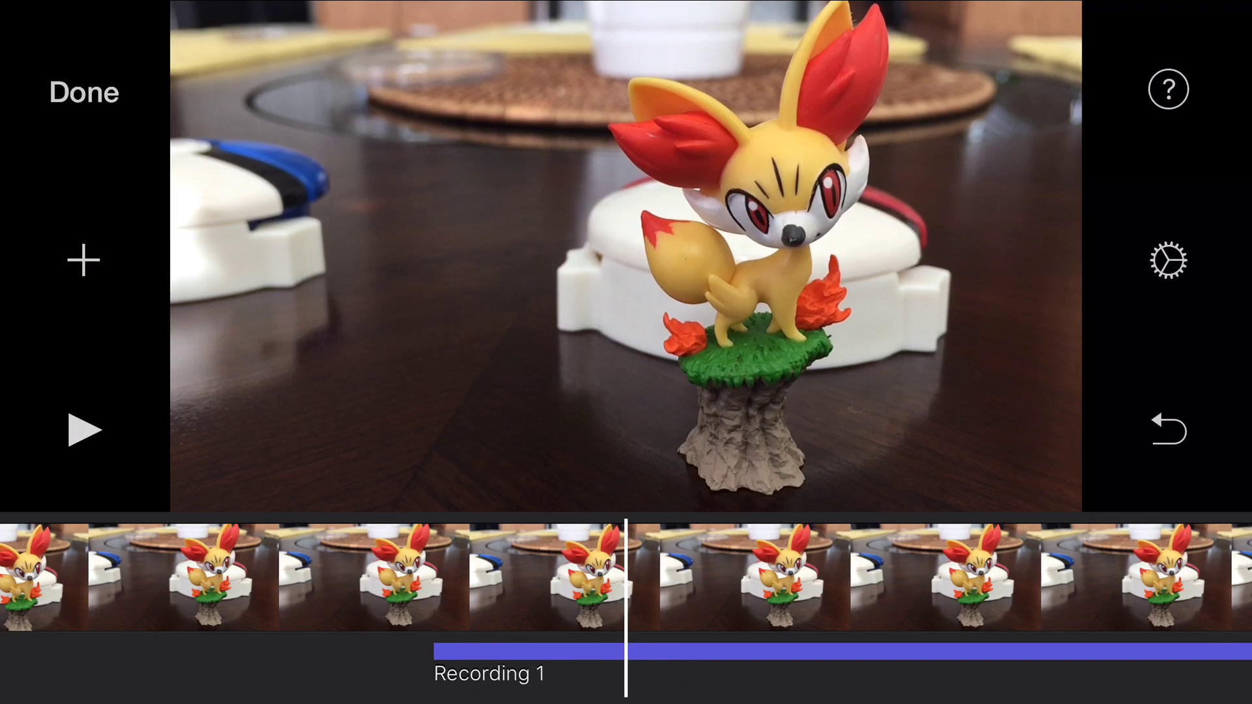
- Change the Recording 1 voiceover's speed, dragging the slider to 2x and then toward 1/3x
{"action": "left_click", "coordinate": [666, 650]}
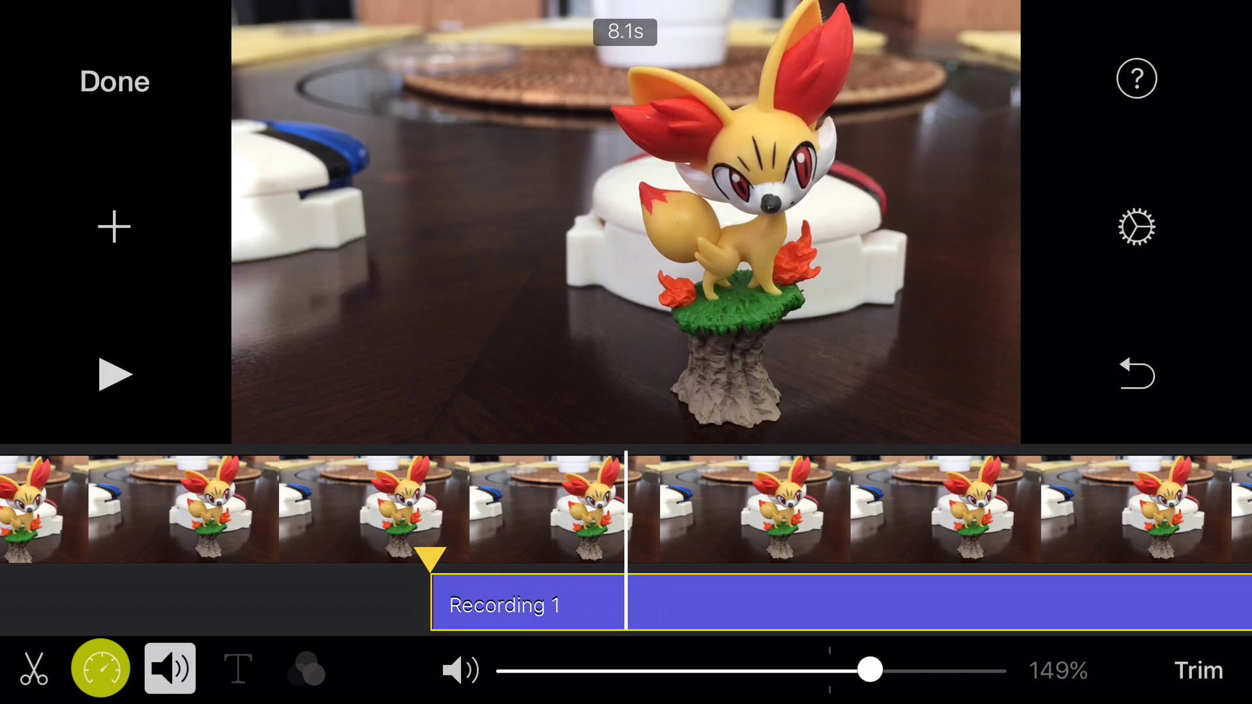
{"action": "left_click", "coordinate": [102, 669]}
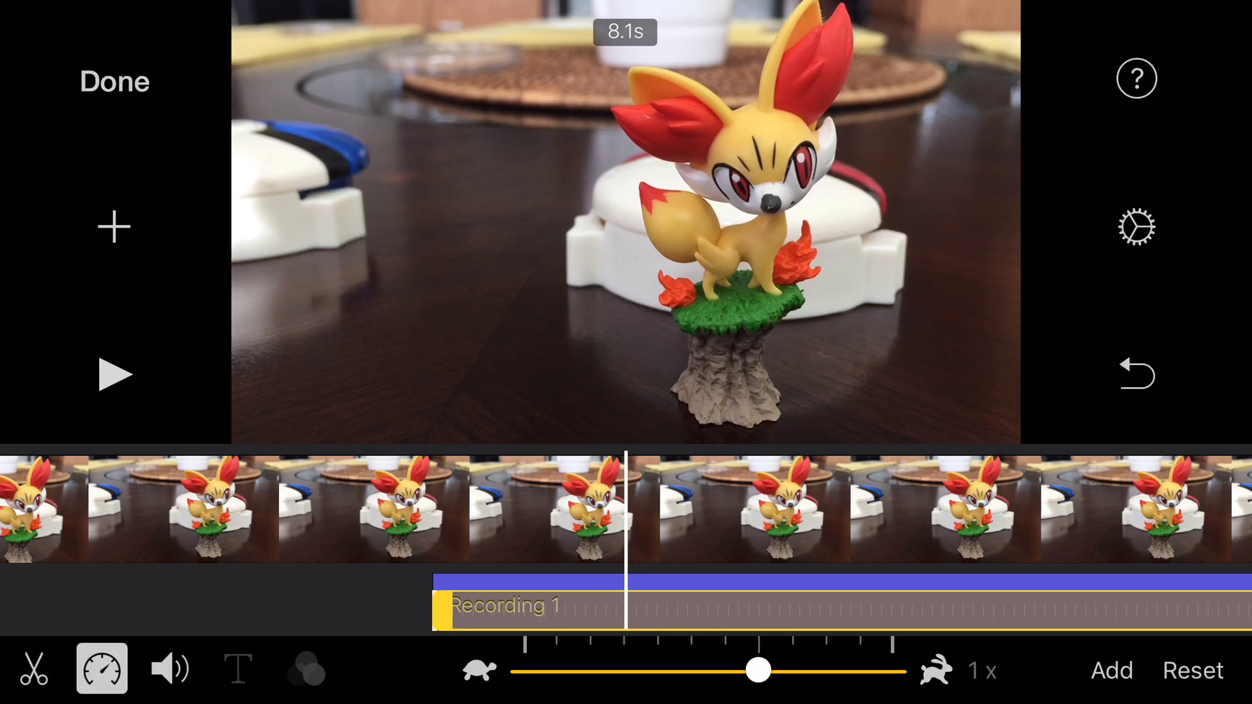
{"action": "left_click_drag", "start_coordinate": [759, 670], "coordinate": [892, 669]}
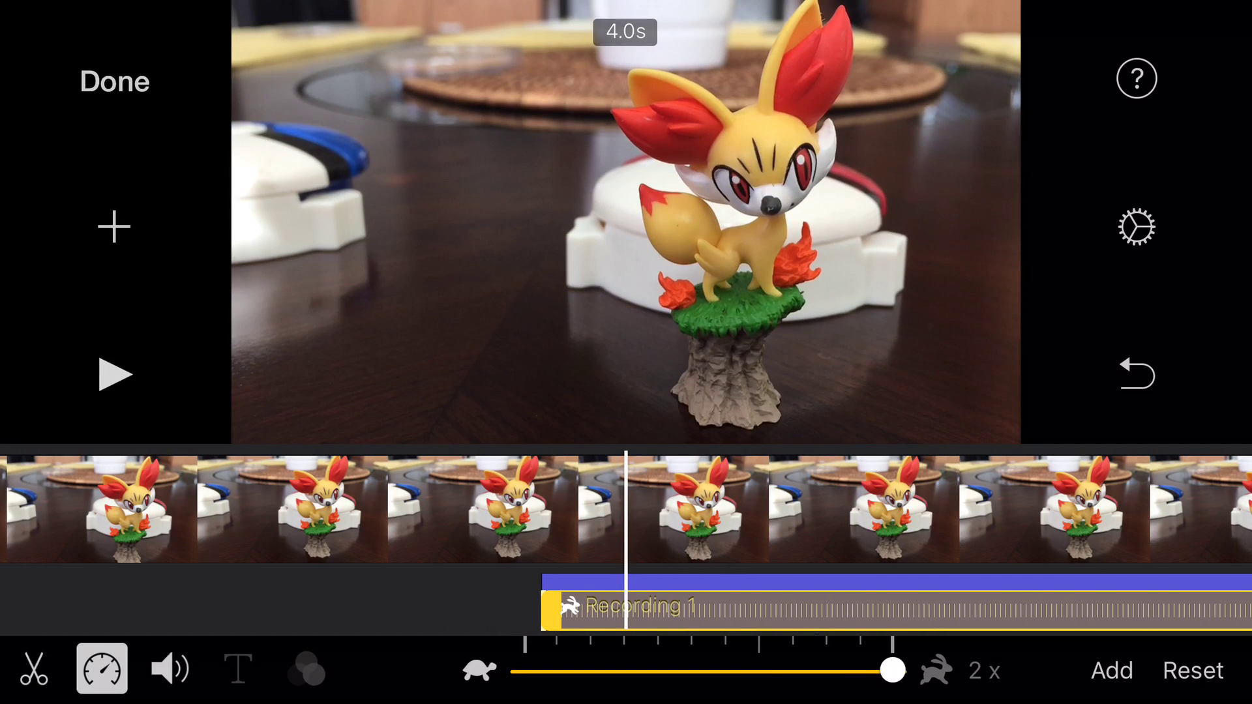
{"action": "mouse_move", "coordinate": [892, 670]}
{"action": "left_mouse_down"}
{"action": "mouse_move", "coordinate": [658, 670]}
{"action": "mouse_move", "coordinate": [892, 670]}
{"action": "left_mouse_up"}
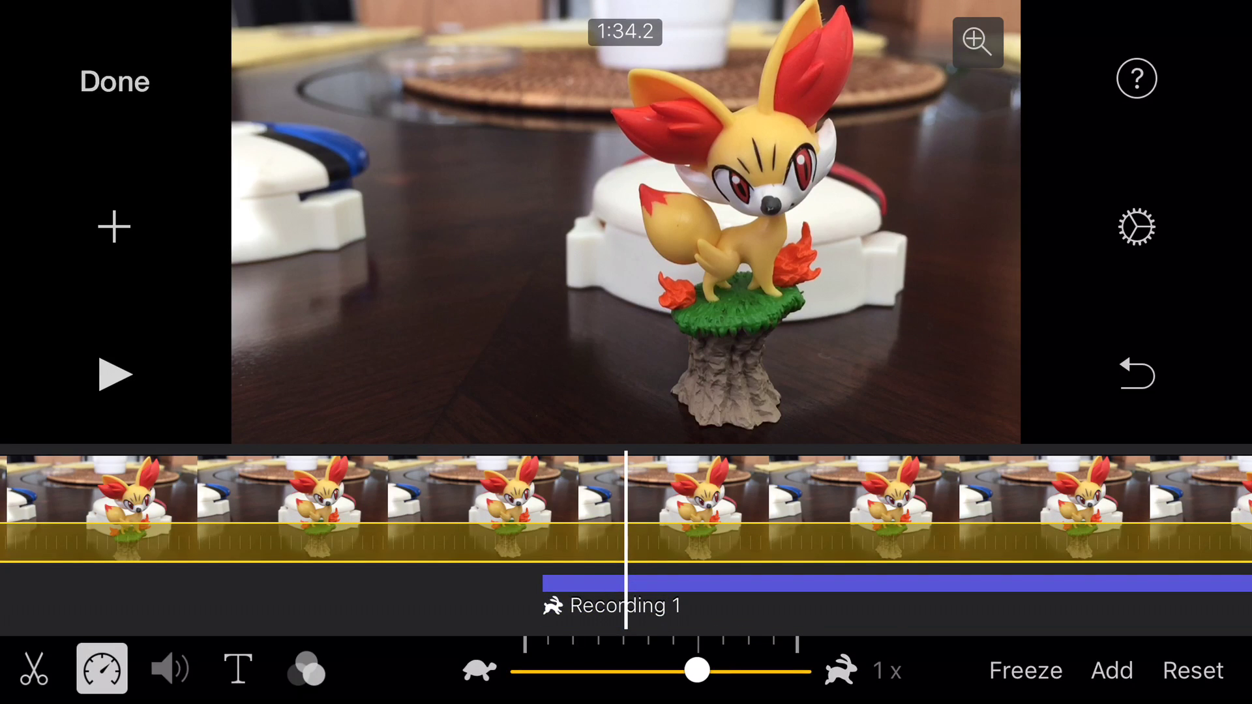
- Unmute the figurine video by raising its volume, and slow it to 2/3x speed
{"action": "left_click", "coordinate": [171, 668]}
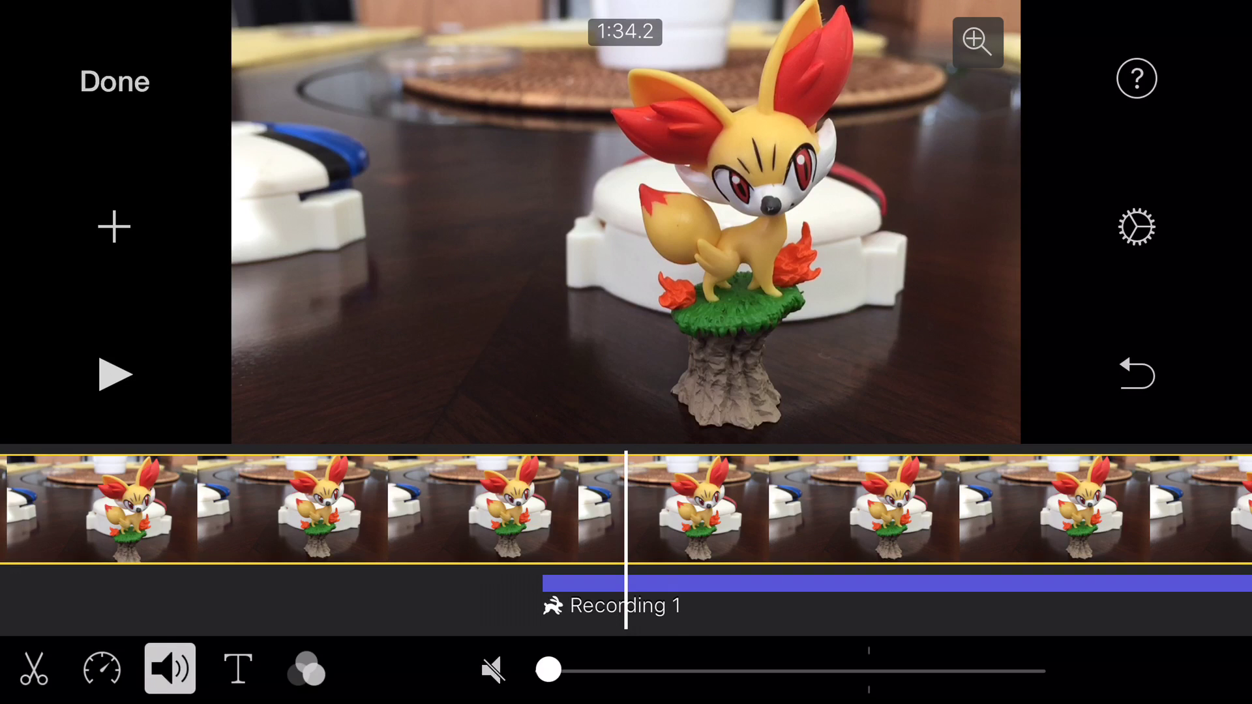
{"action": "left_click", "coordinate": [455, 509]}
{"action": "left_click_drag", "start_coordinate": [547, 669], "coordinate": [747, 670]}
{"action": "left_click", "coordinate": [102, 669]}
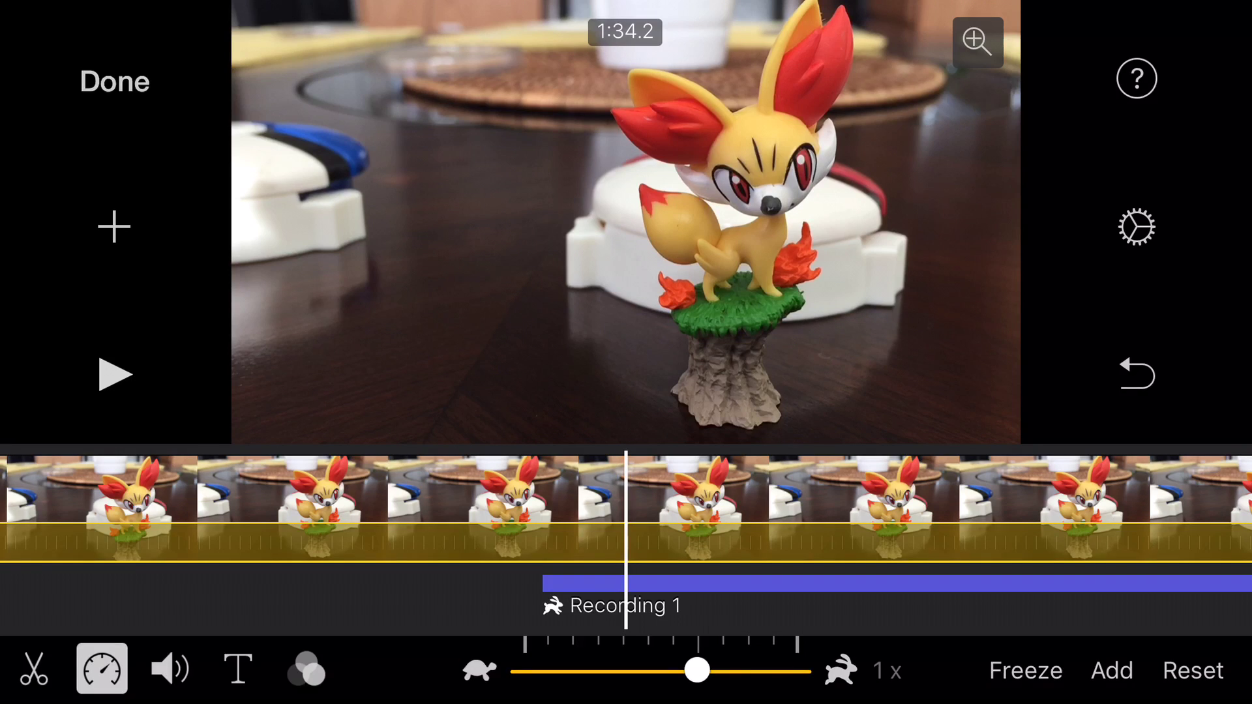
{"action": "mouse_move", "coordinate": [697, 669]}
{"action": "left_mouse_down"}
{"action": "mouse_move", "coordinate": [623, 670]}
{"action": "mouse_move", "coordinate": [649, 669]}
{"action": "left_mouse_up"}
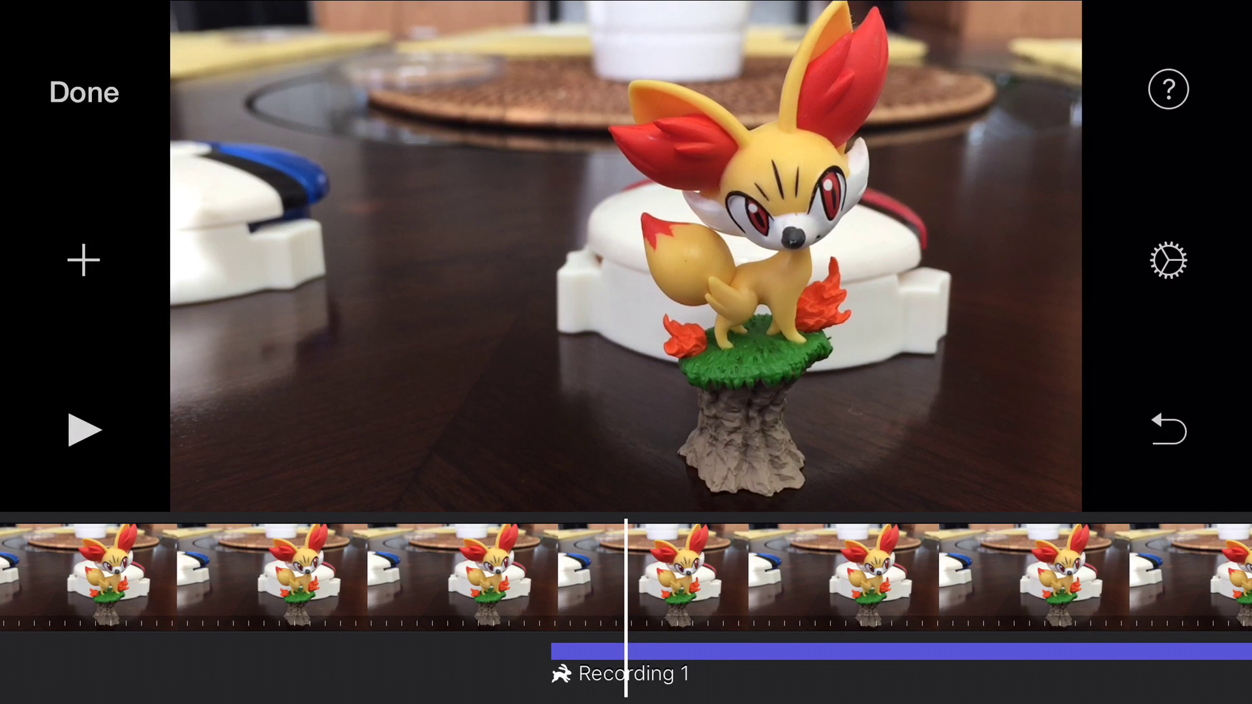
- Split the figurine video at two points to isolate a short middle section
{"action": "left_click", "coordinate": [684, 572]}
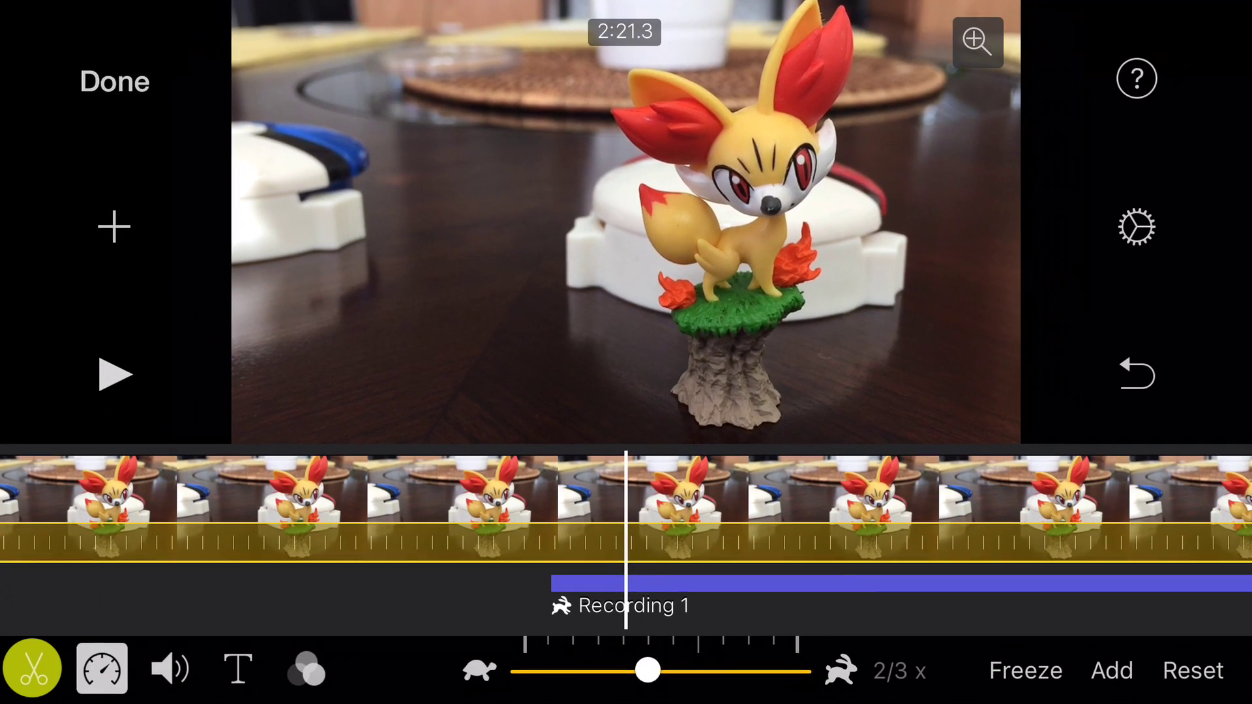
{"action": "left_click", "coordinate": [33, 669]}
{"action": "left_click", "coordinate": [858, 670]}
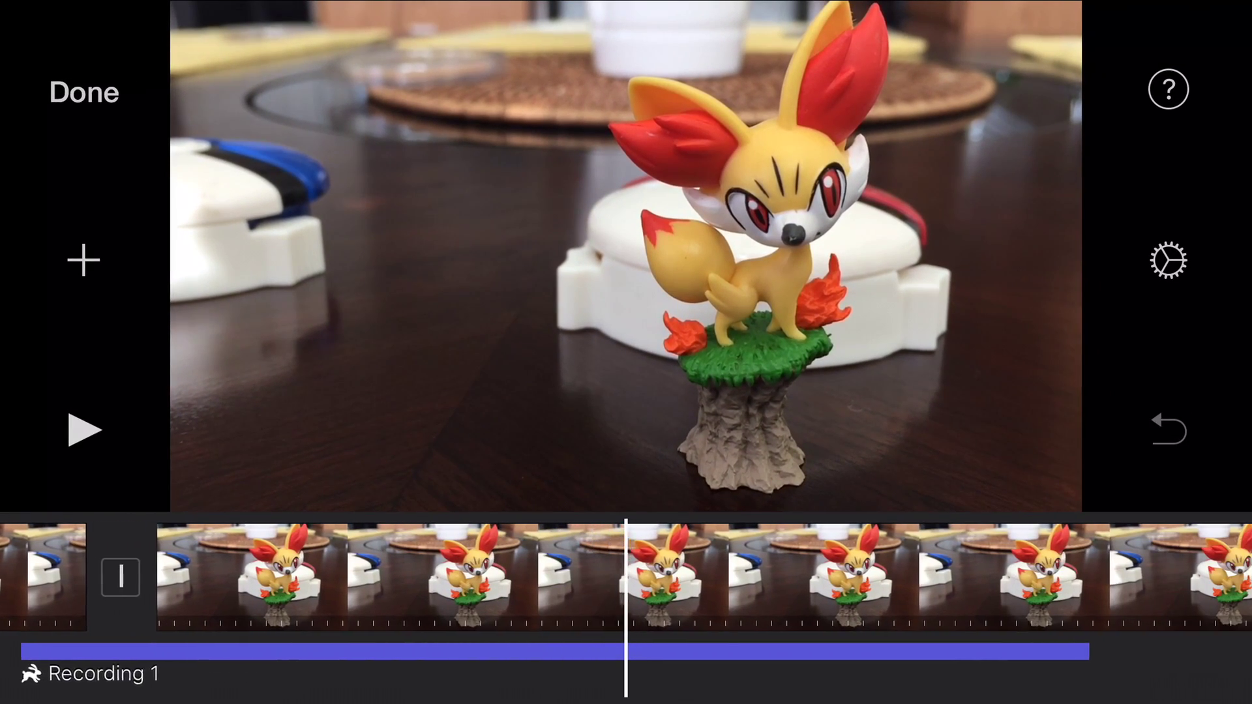
{"action": "left_click_drag", "start_coordinate": [685, 568], "coordinate": [490, 567]}
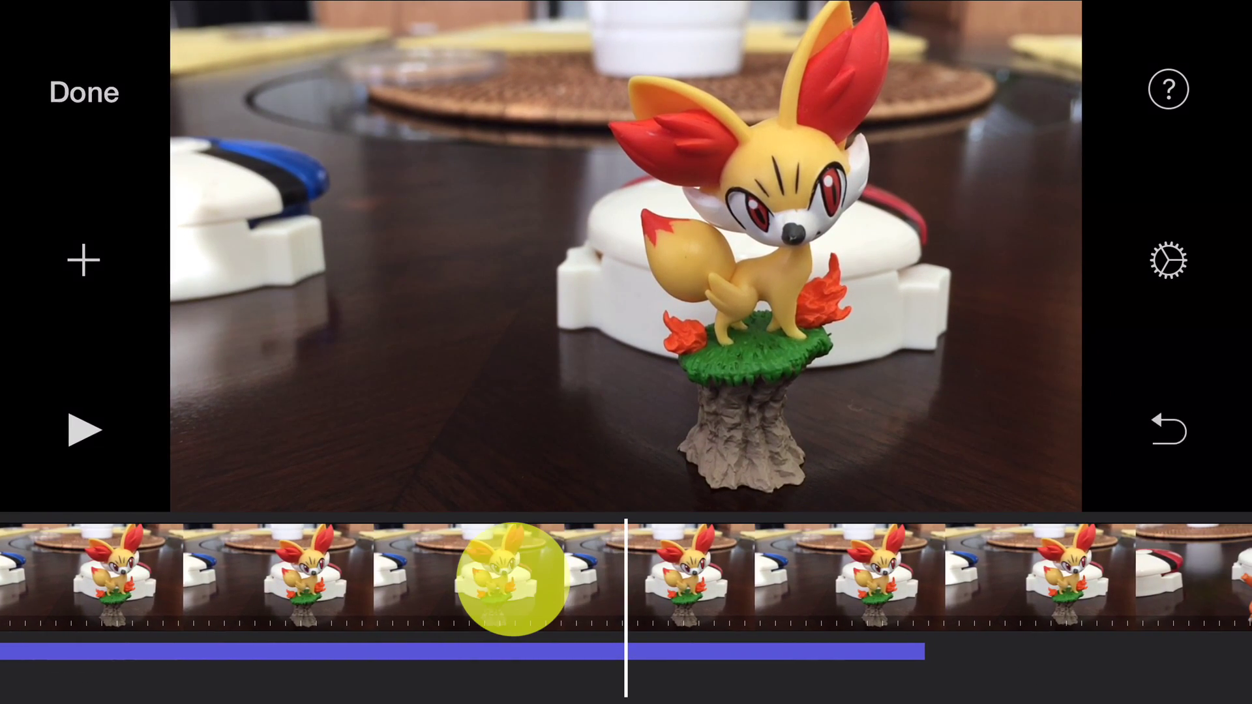
{"action": "left_click", "coordinate": [503, 574]}
{"action": "left_click", "coordinate": [856, 669]}
{"action": "left_click", "coordinate": [627, 244]}
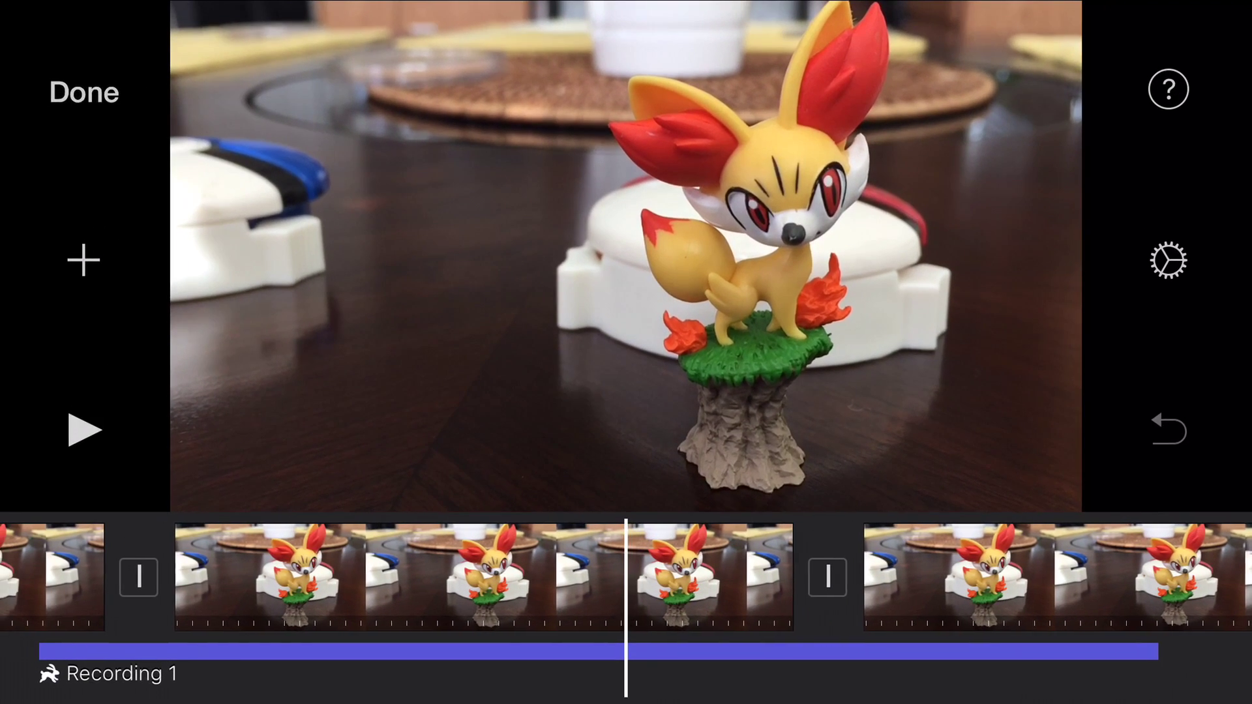
- Adjust the 2.5 s middle section's playback speed with the speed slider
{"action": "left_click", "coordinate": [489, 573]}
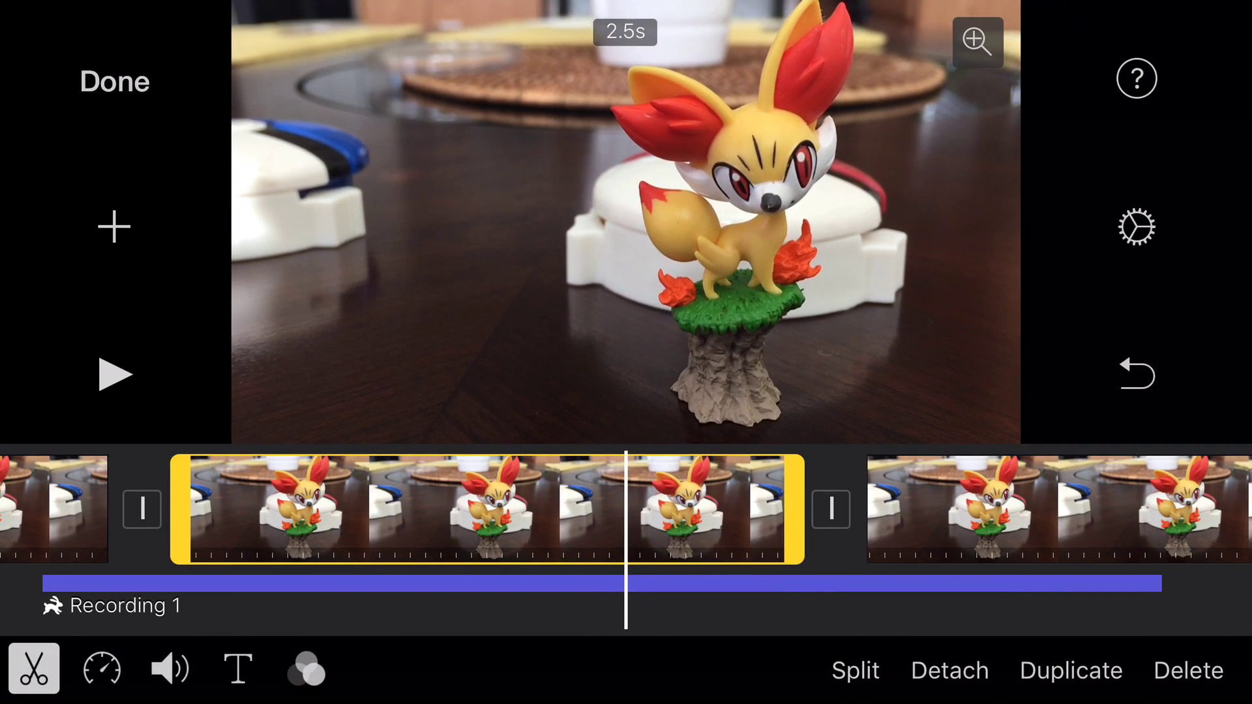
{"action": "left_click", "coordinate": [103, 669]}
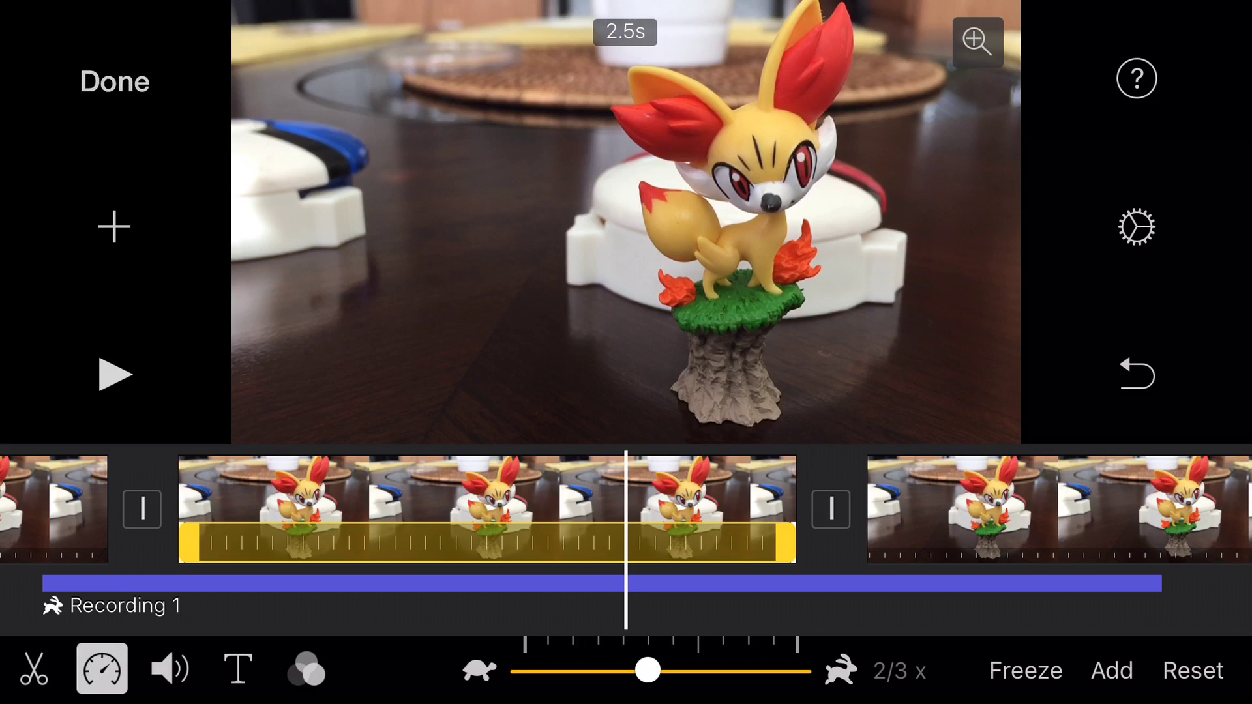
{"action": "left_click_drag", "start_coordinate": [648, 670], "coordinate": [797, 670]}
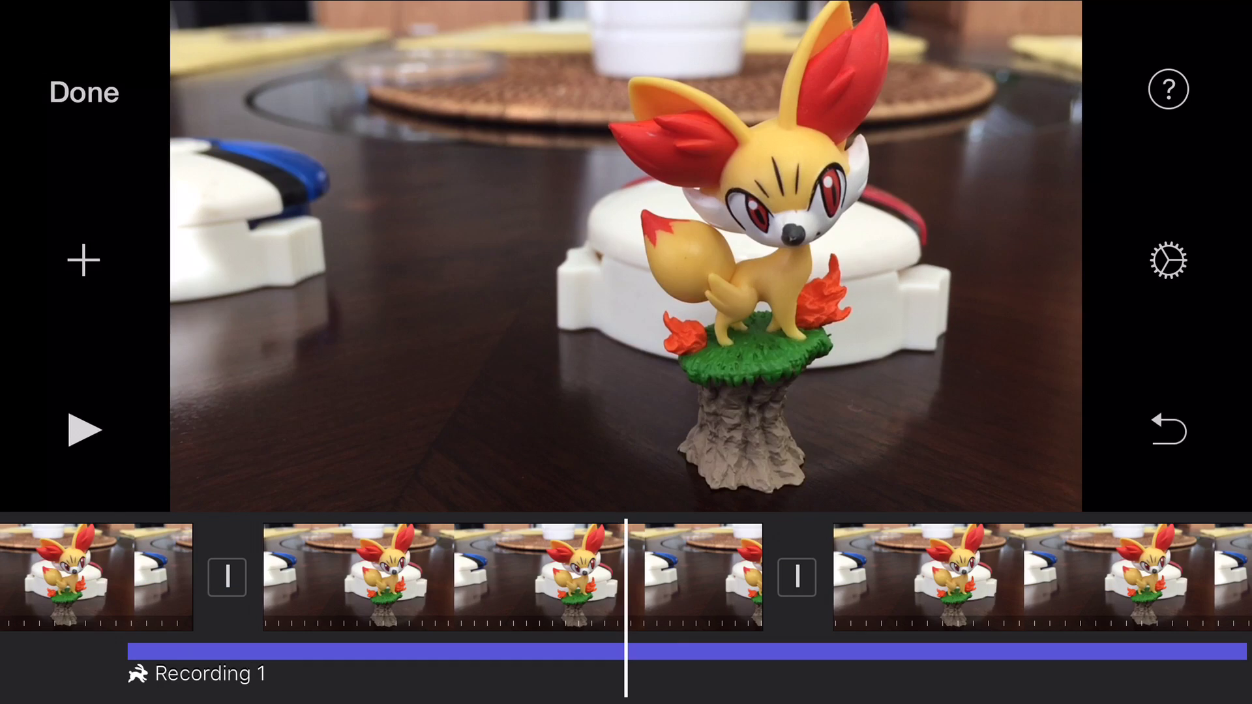
- Detach the slowed middle video section's audio into its own clip
{"action": "left_click", "coordinate": [504, 576]}
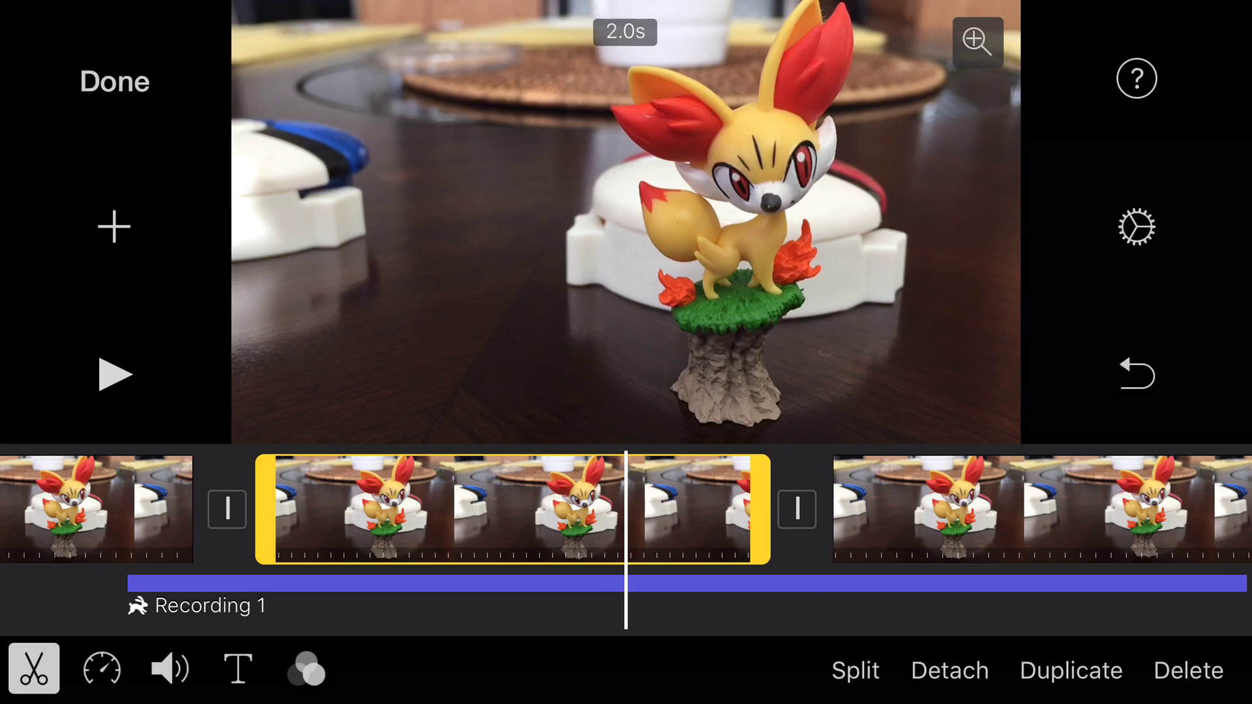
{"action": "left_click", "coordinate": [949, 670]}
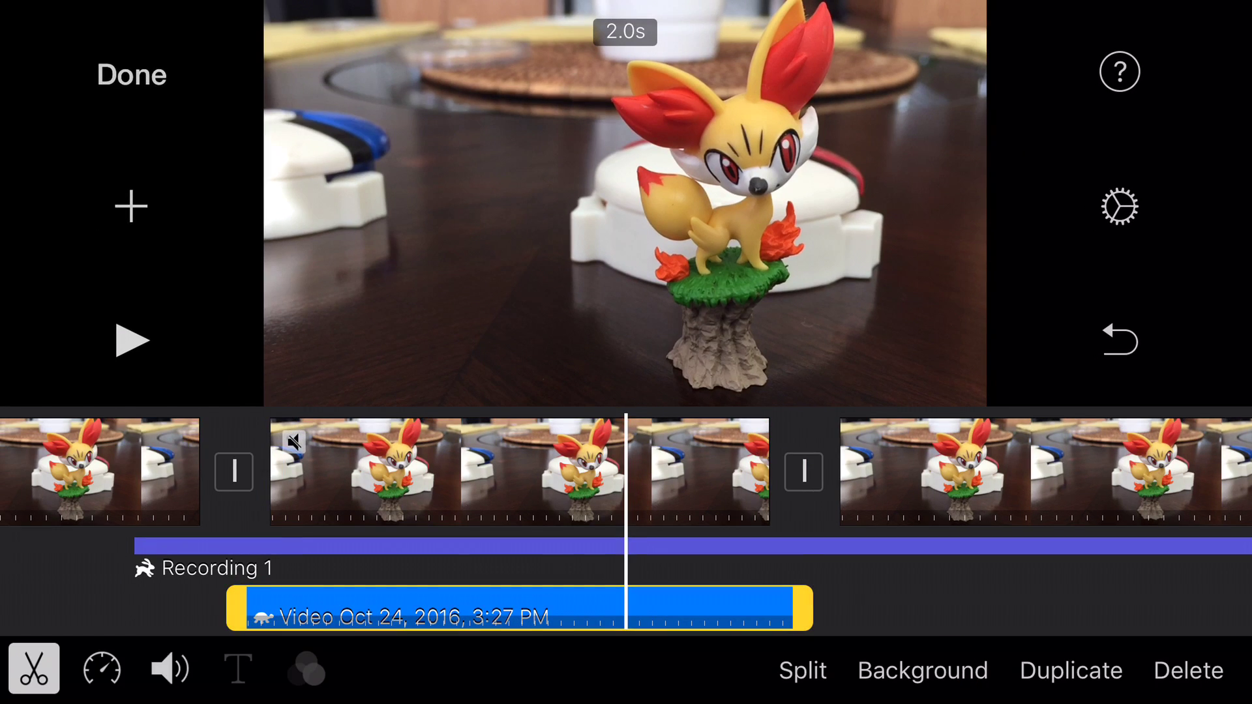